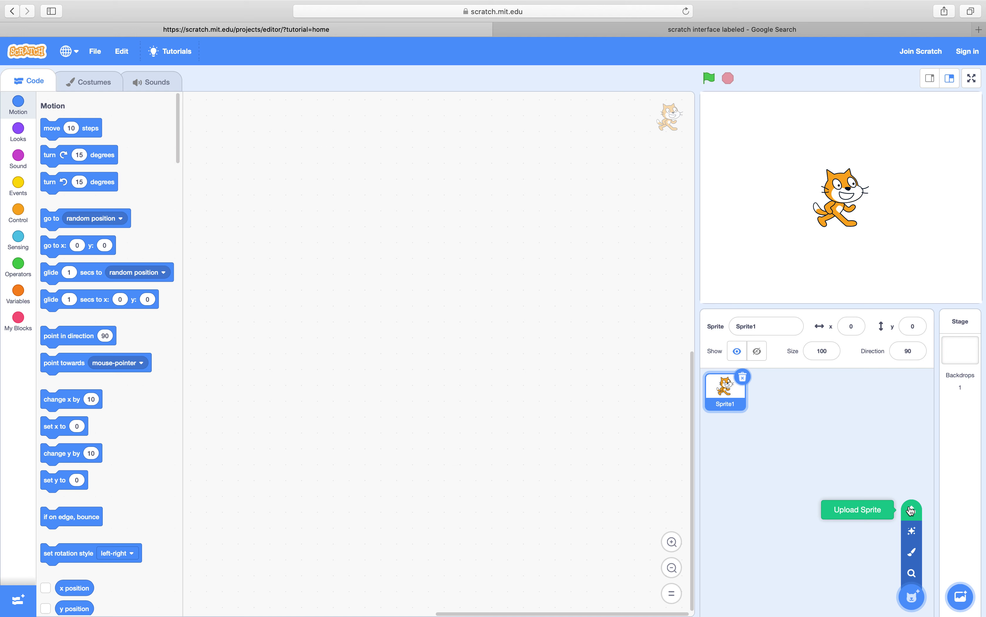
Browse the sprite library's categories from Animals through Letters, and return to the project without choosing a sprite
click(912, 573)
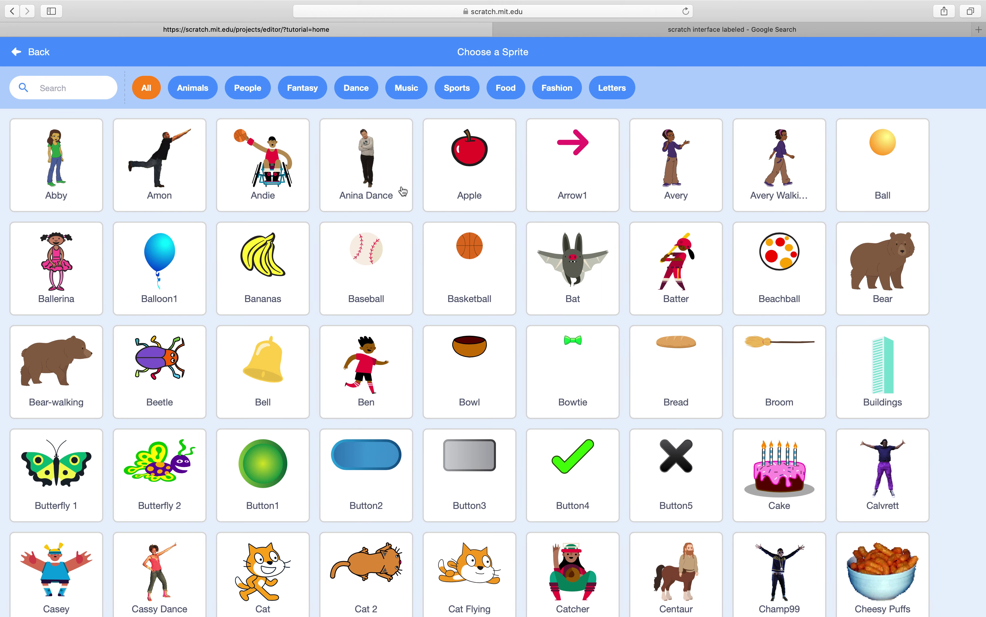
click(201, 96)
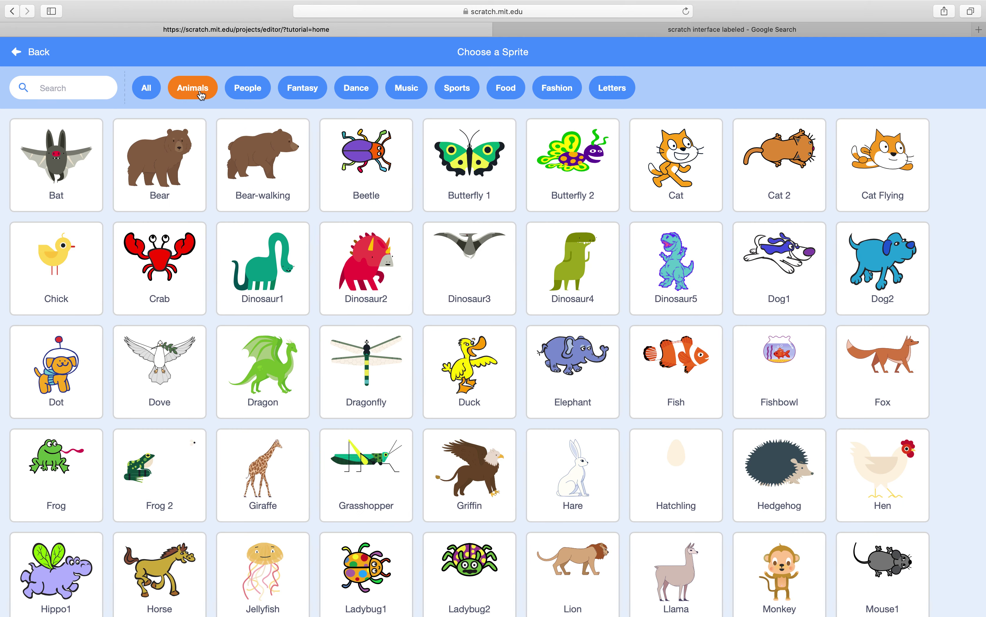
scroll(535, 332, down, 10)
scroll(535, 332, up, 10)
click(249, 88)
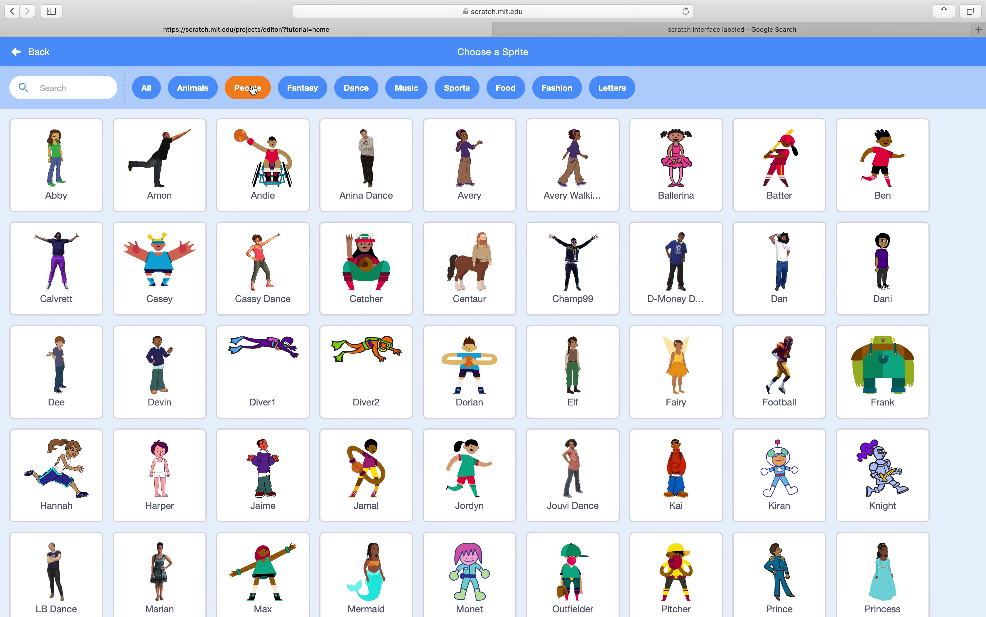
click(309, 93)
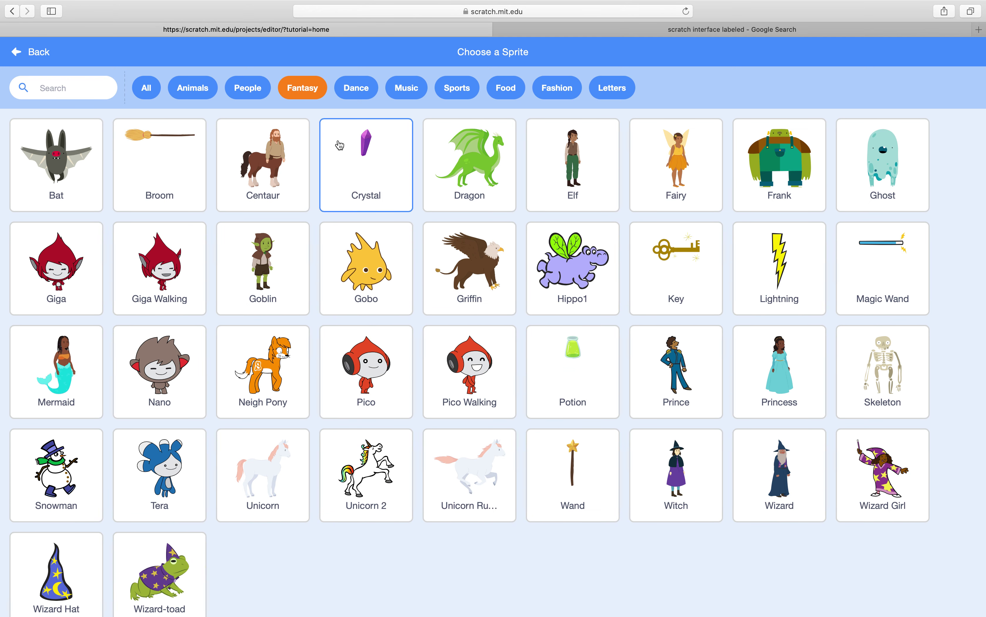
click(360, 97)
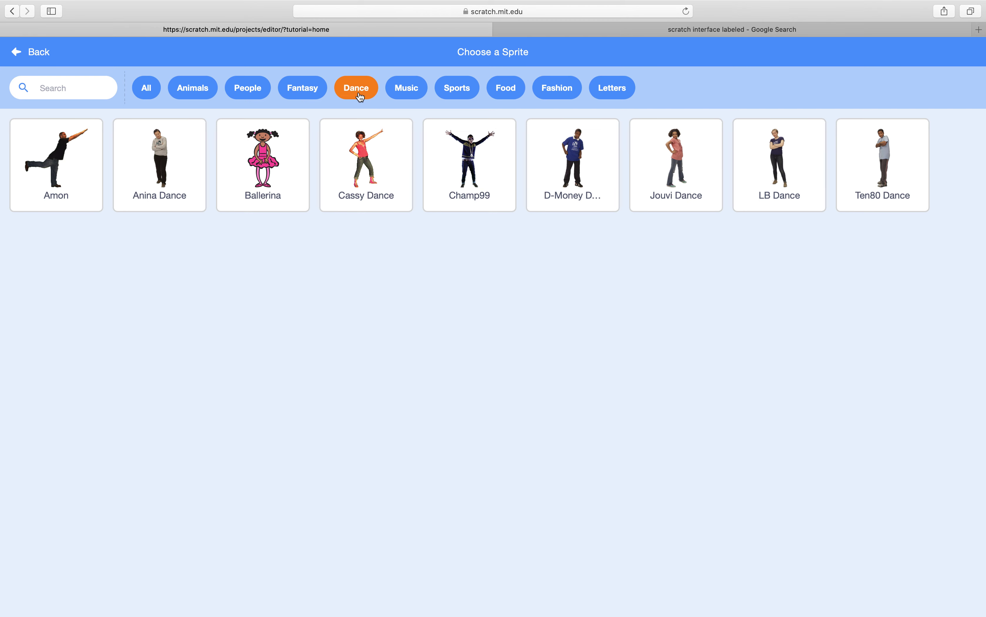
click(416, 94)
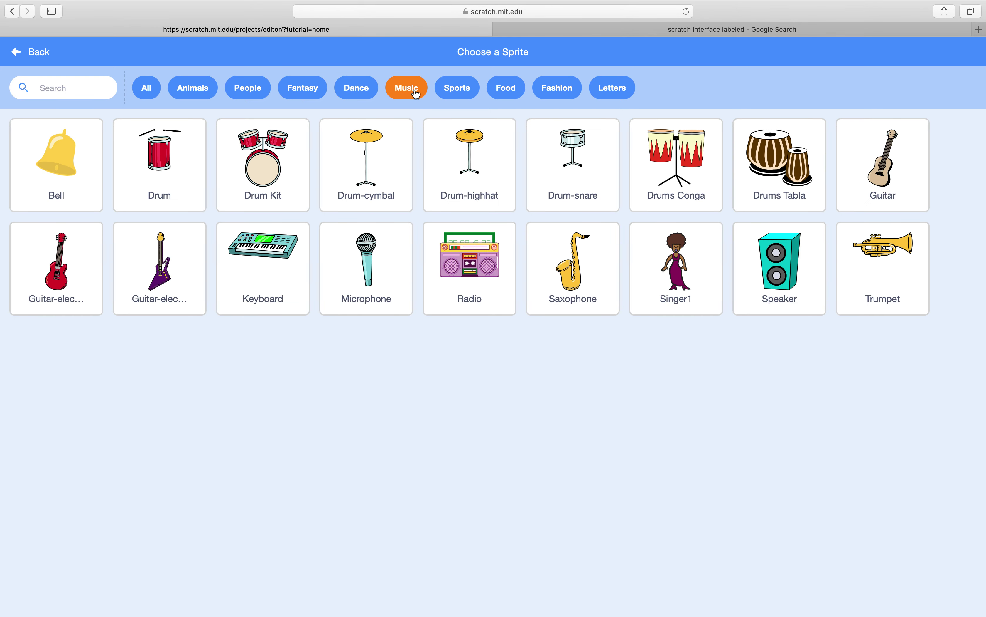
click(462, 95)
click(510, 97)
click(579, 93)
click(618, 92)
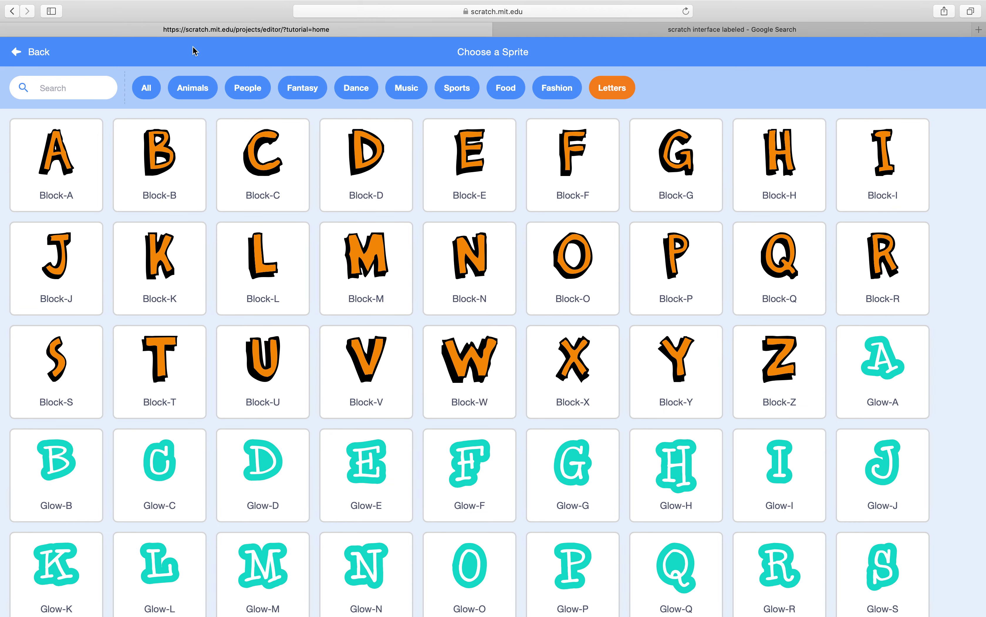
click(18, 51)
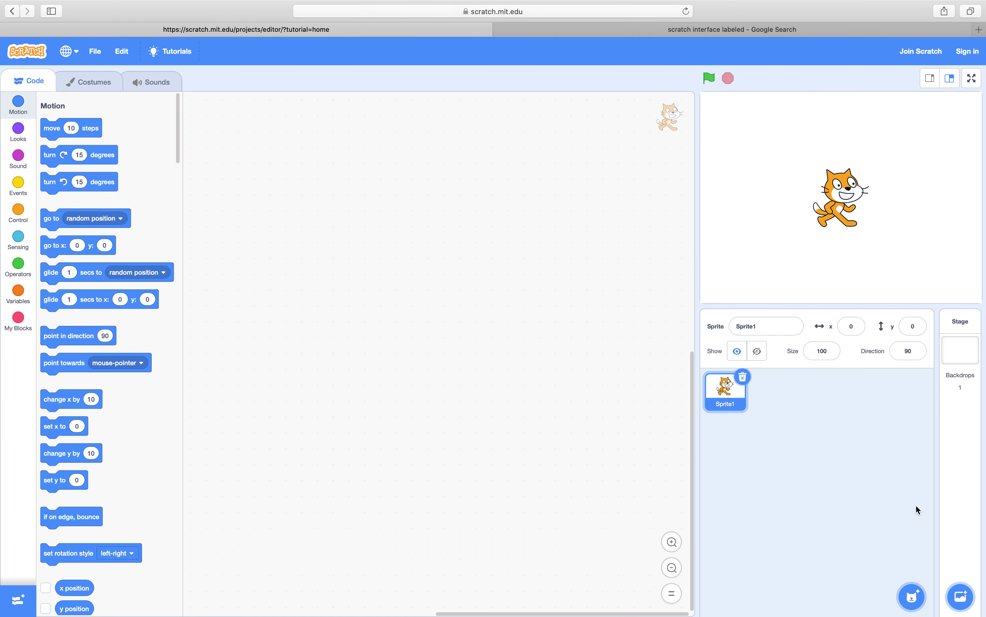
Paint a new sprite by brushing a closed green outline about 150 x 115 and filling its inside with green
mouse_move(917, 598)
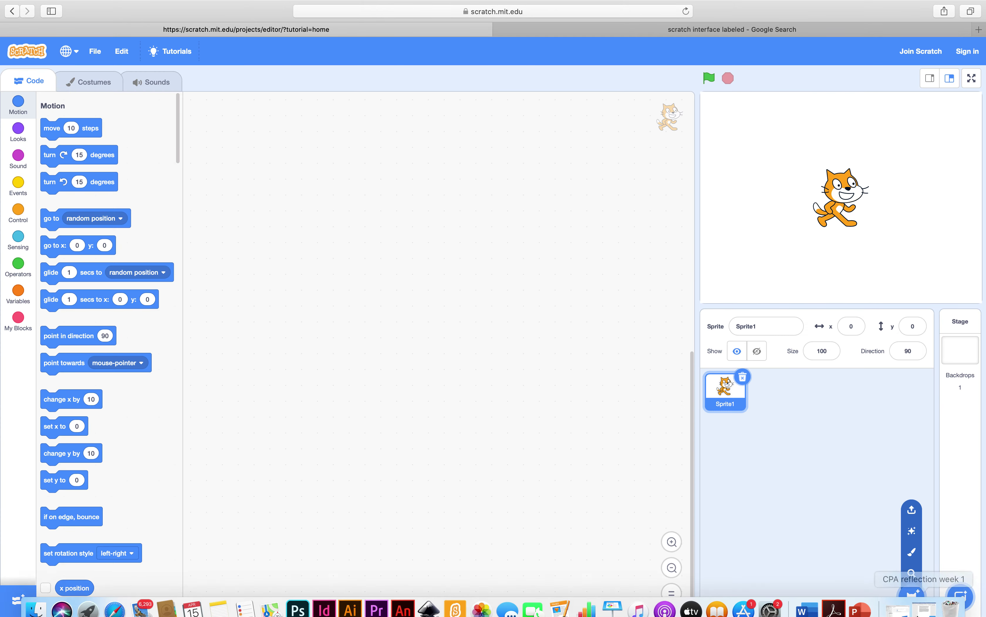
click(915, 556)
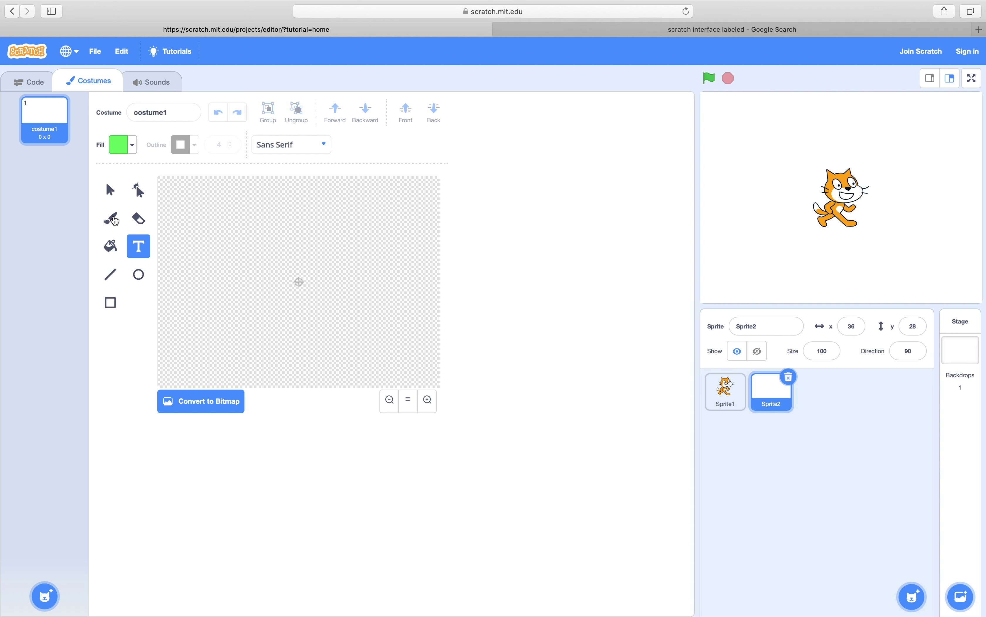
click(114, 220)
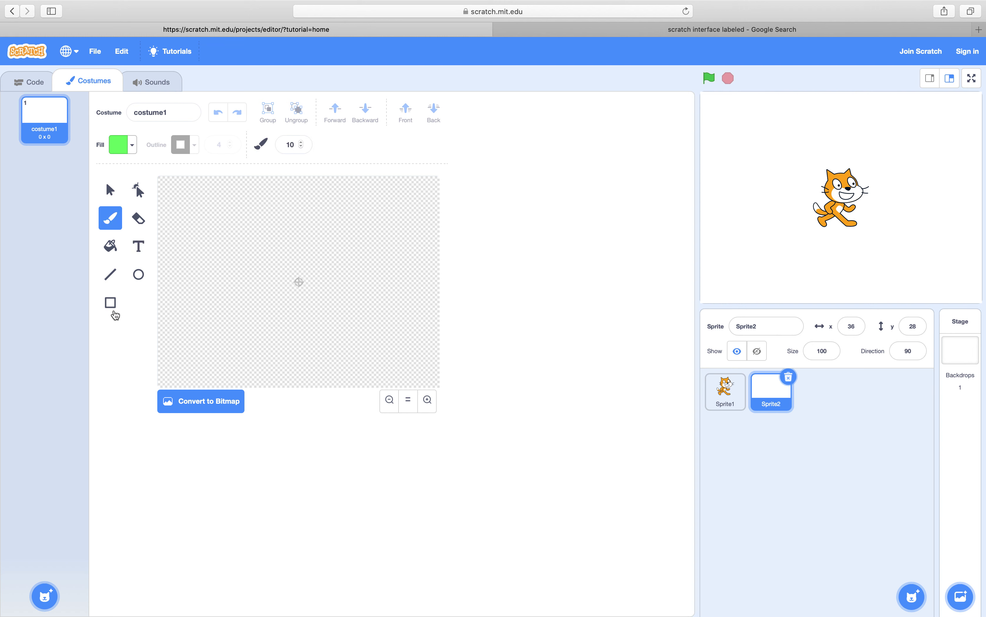
mouse_move(267, 235)
mouse_down()
mouse_move(254, 239)
mouse_move(237, 276)
mouse_move(270, 302)
mouse_move(322, 269)
mouse_move(269, 236)
mouse_up()
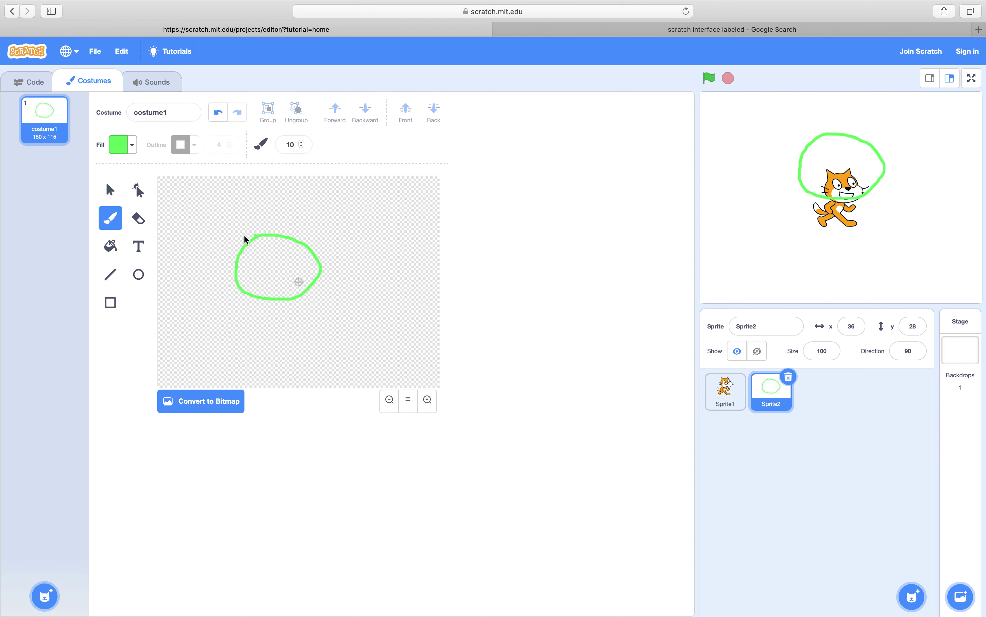
click(111, 248)
click(263, 265)
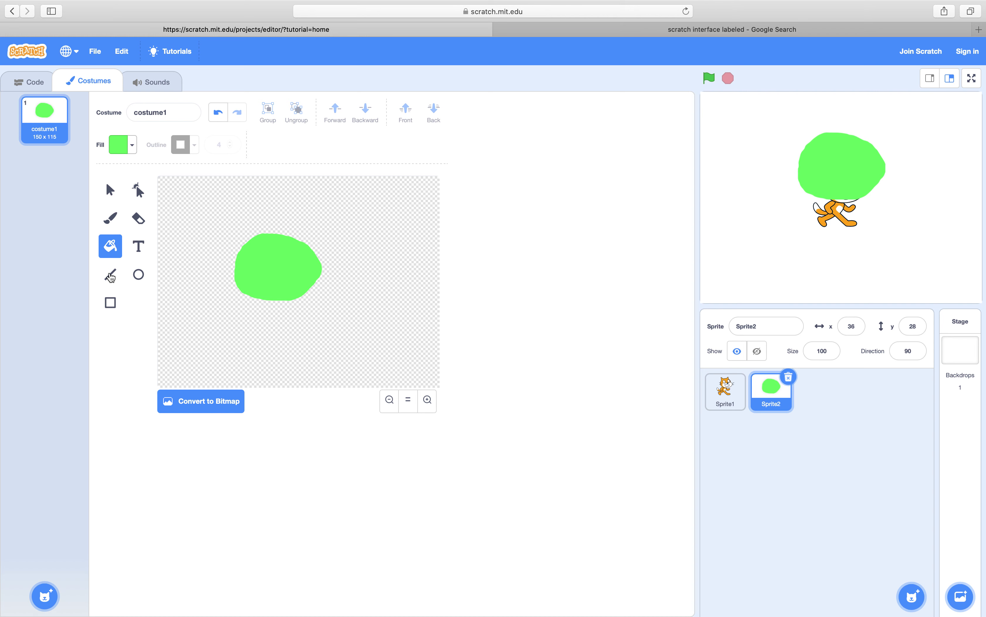
Draw two black-outlined green circles on the upper part of the blob and a matching square overlapping its lower edge
click(111, 274)
click(138, 274)
mouse_move(250, 245)
mouse_down()
mouse_move(271, 268)
mouse_move(308, 274)
mouse_move(289, 314)
mouse_up()
click(110, 305)
Erase parts of the green blob's left and right edges with the size 40 eraser
click(138, 218)
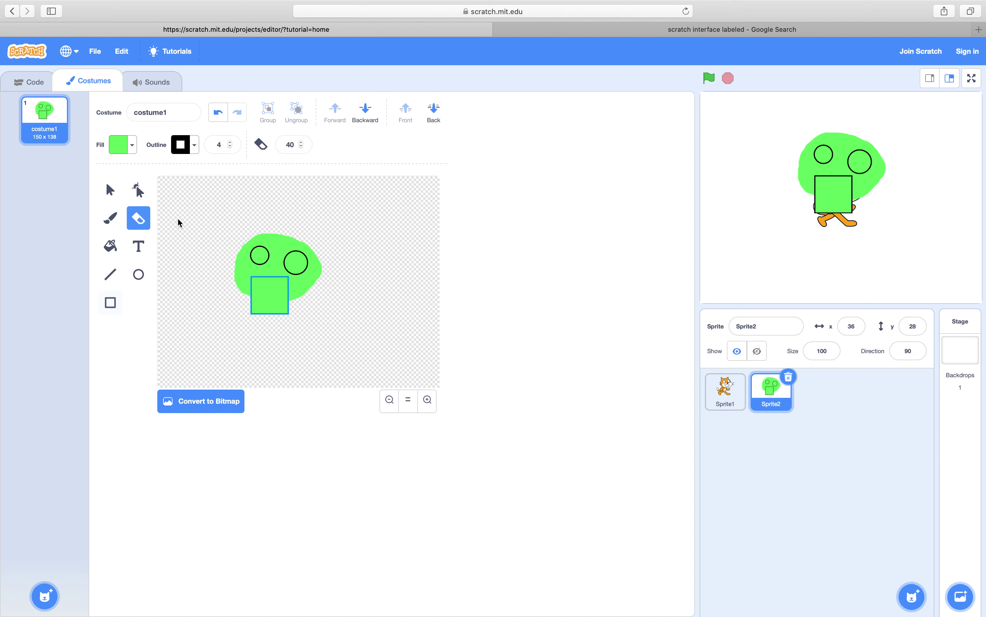
mouse_move(228, 223)
mouse_down()
mouse_move(241, 275)
mouse_move(228, 293)
mouse_up()
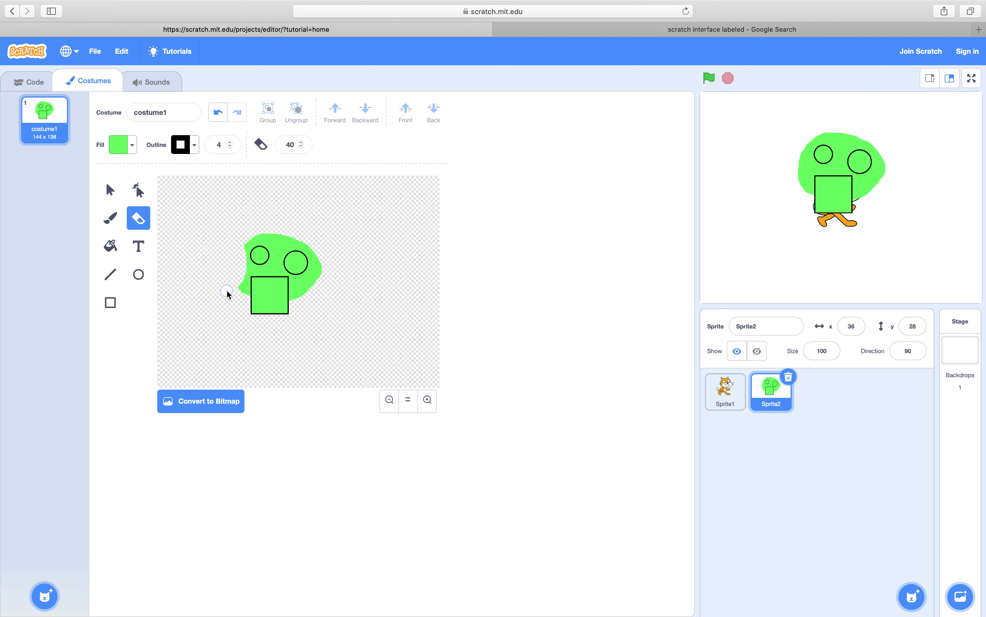
drag(322, 241, 325, 308)
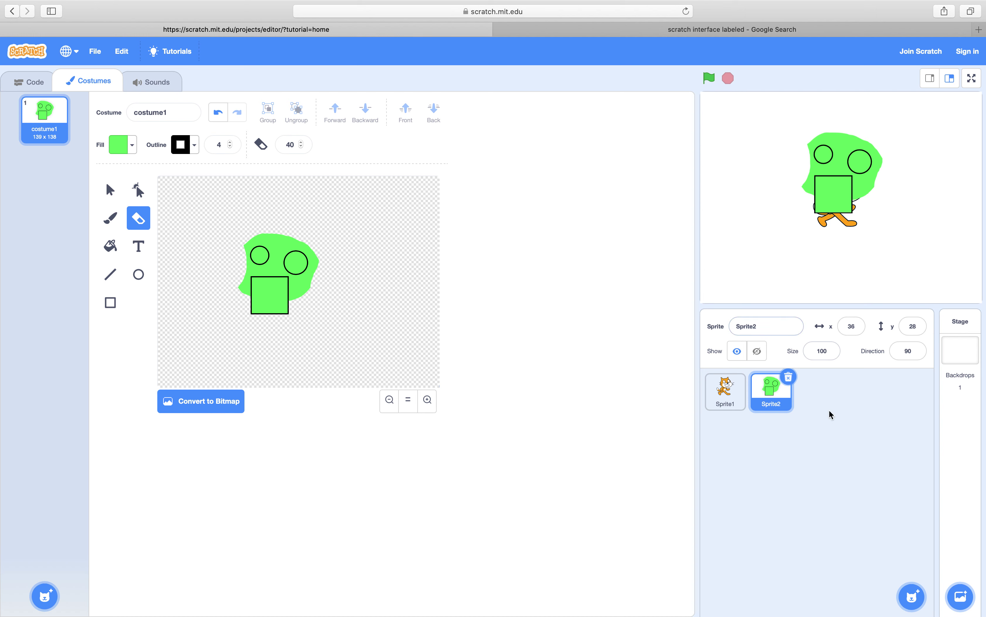
Add two random sprites to the project with the Surprise option
mouse_move(912, 596)
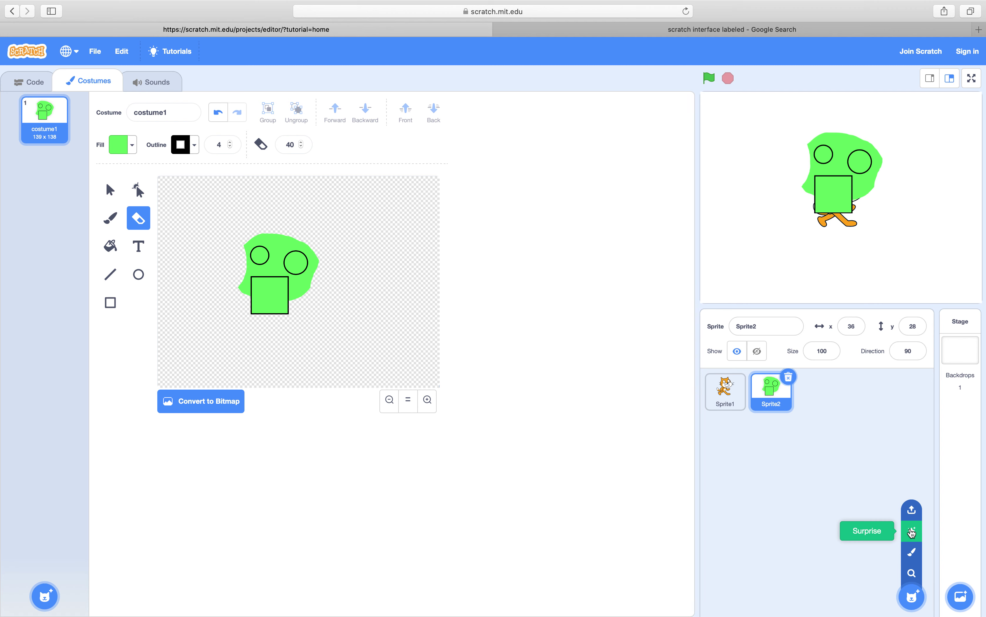
click(912, 532)
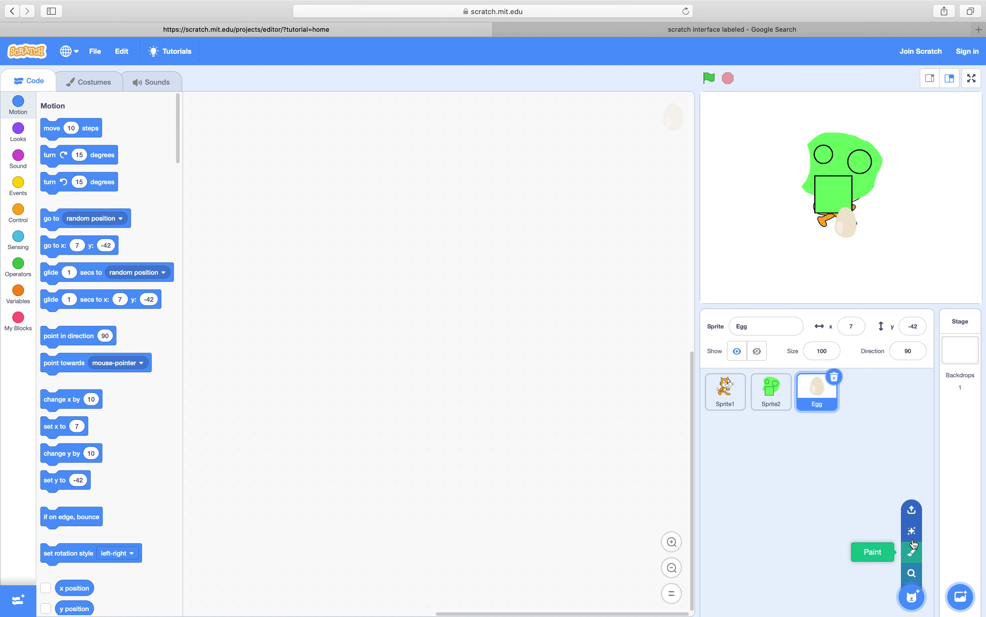
click(912, 530)
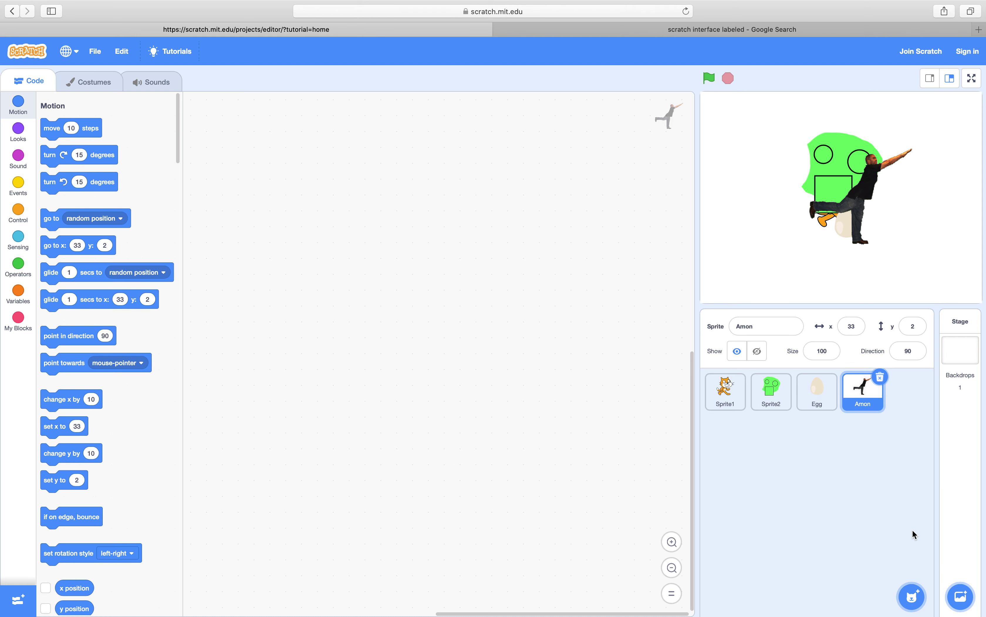
Delete the Egg and Amon sprites from the project
click(819, 402)
click(860, 402)
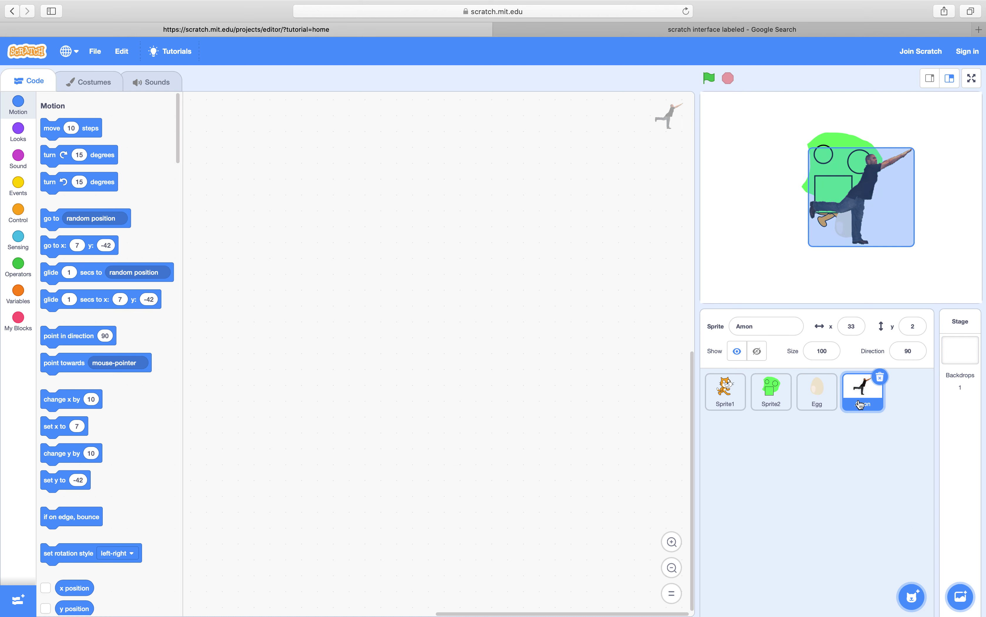
click(832, 389)
click(835, 379)
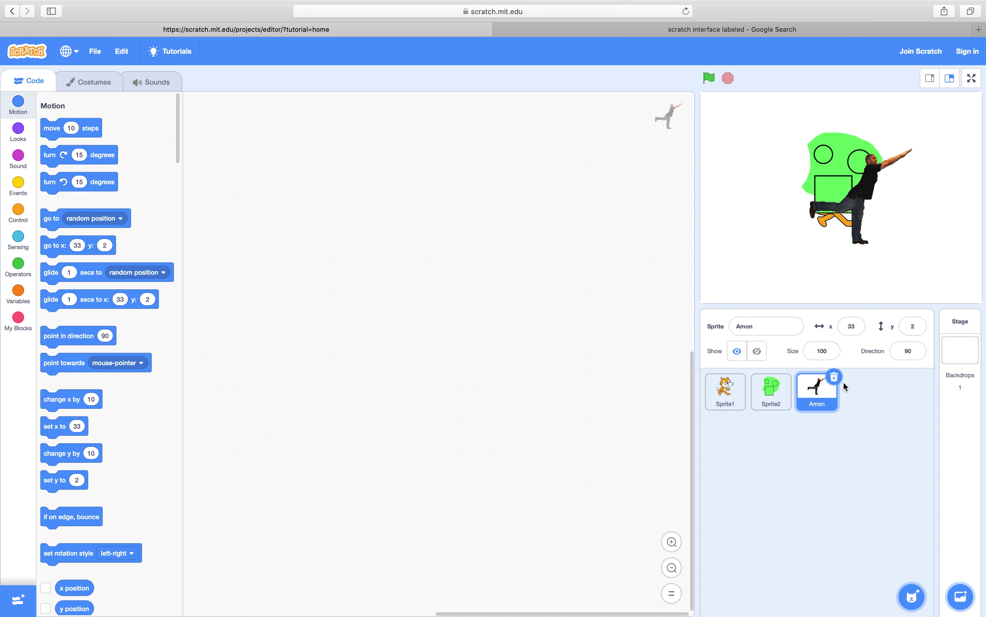
click(836, 380)
View the cat sprite's costumes and compare them with those of the green painted sprite
mouse_move(912, 596)
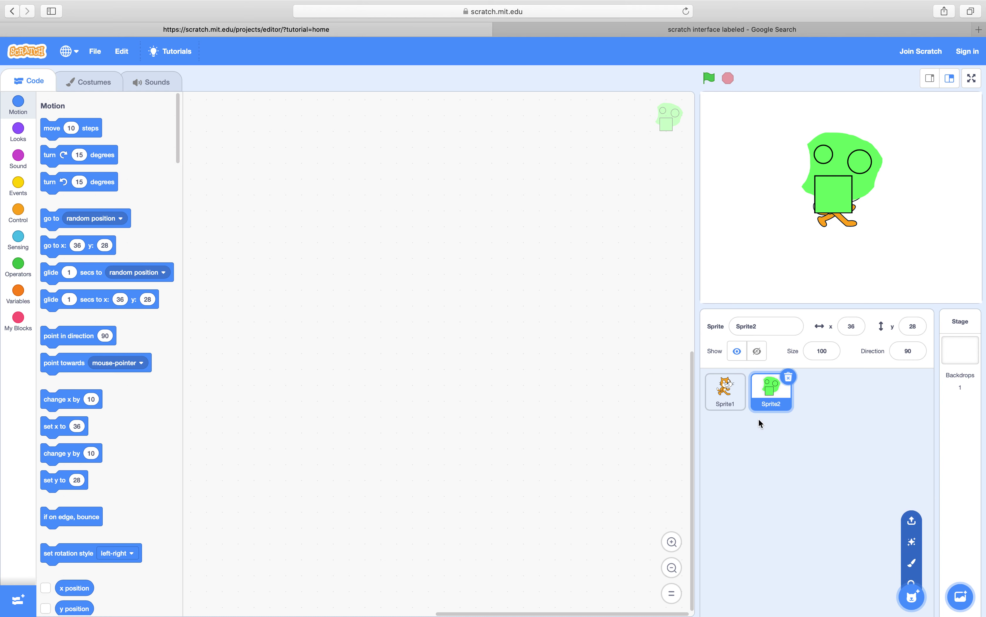
click(725, 391)
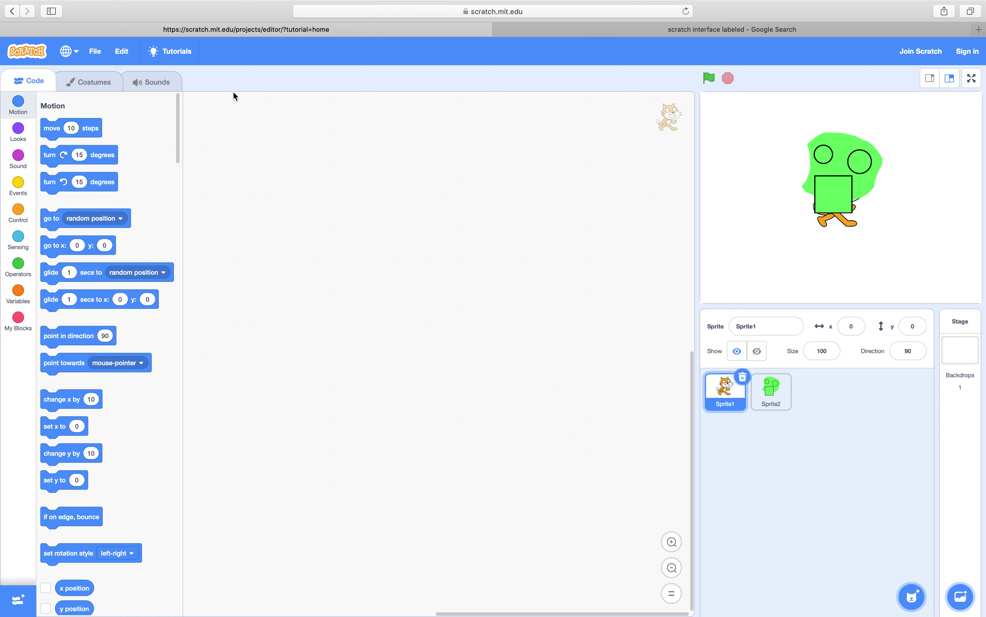
click(89, 85)
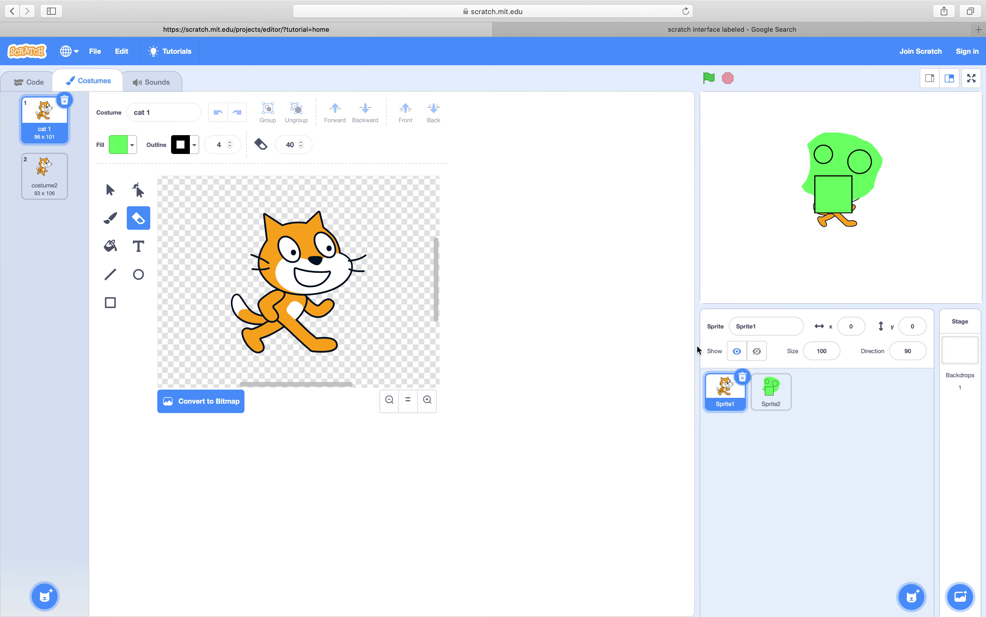
click(769, 393)
click(726, 393)
click(767, 402)
click(733, 403)
Rename the cat sprite's first costume as WALKING CAT
drag(168, 113, 128, 115)
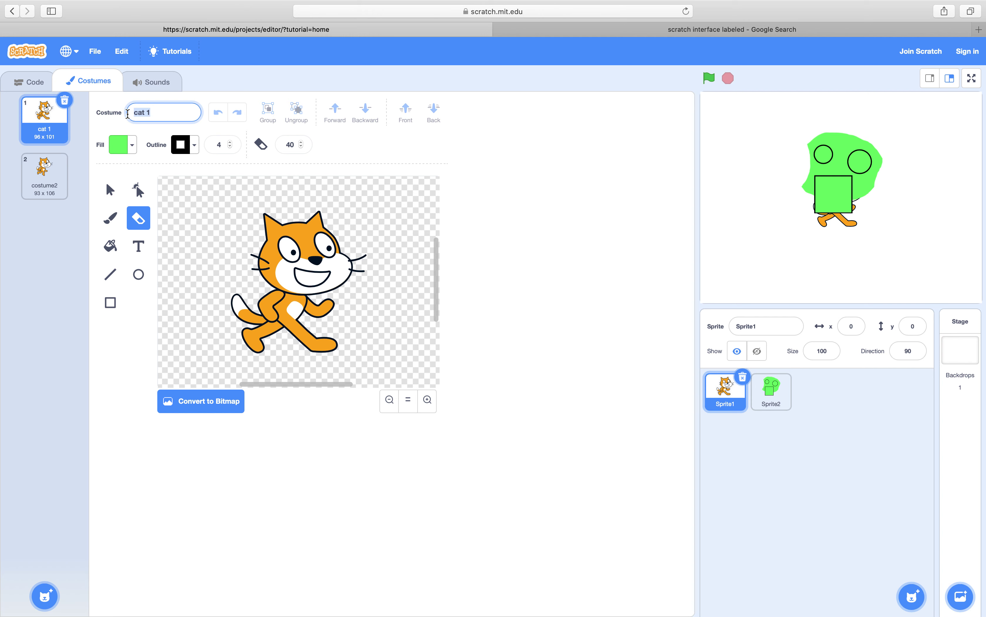
text(WALKING CAT)
key(Return)
Compare the cat sprite's two costumes and rename the second one as WALKING CAT2
click(58, 171)
click(49, 129)
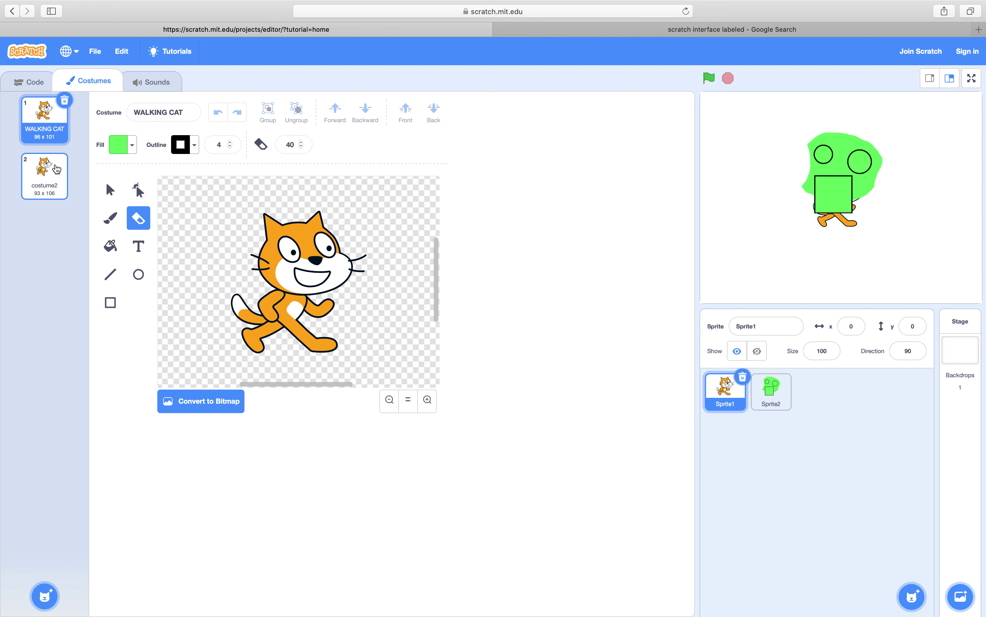
click(58, 174)
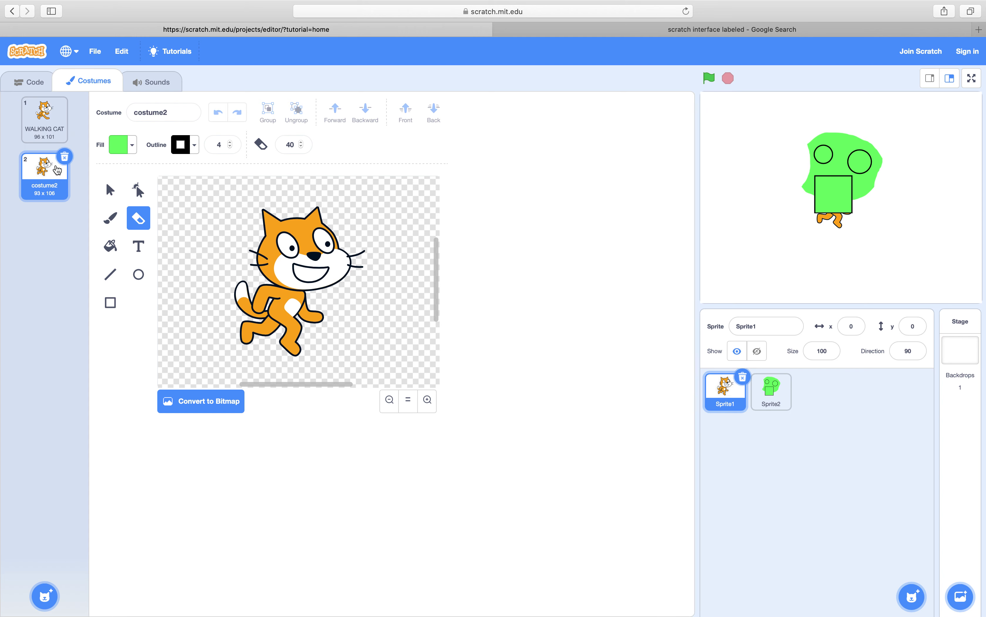
click(170, 111)
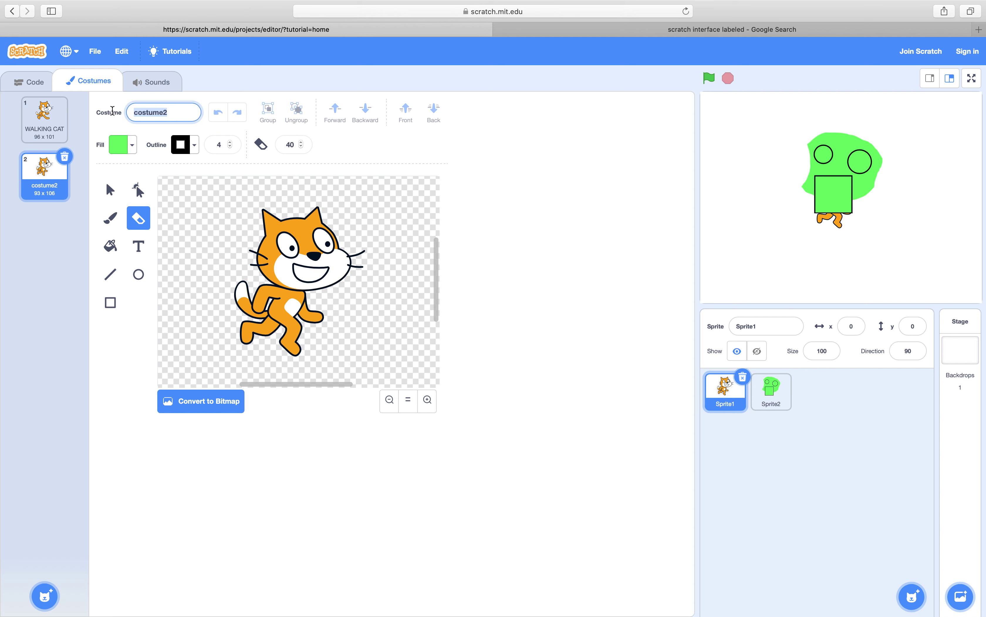
text(WALKING CAT2)
Switch between Sprite2 and Sprite1 to check which costumes belong to each sprite
click(768, 391)
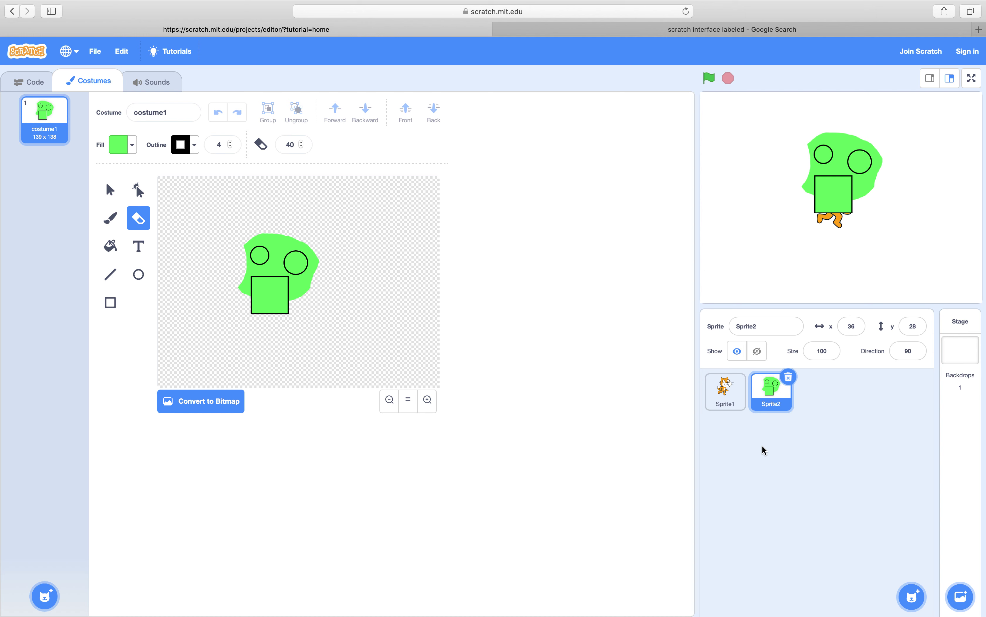
click(729, 405)
click(764, 403)
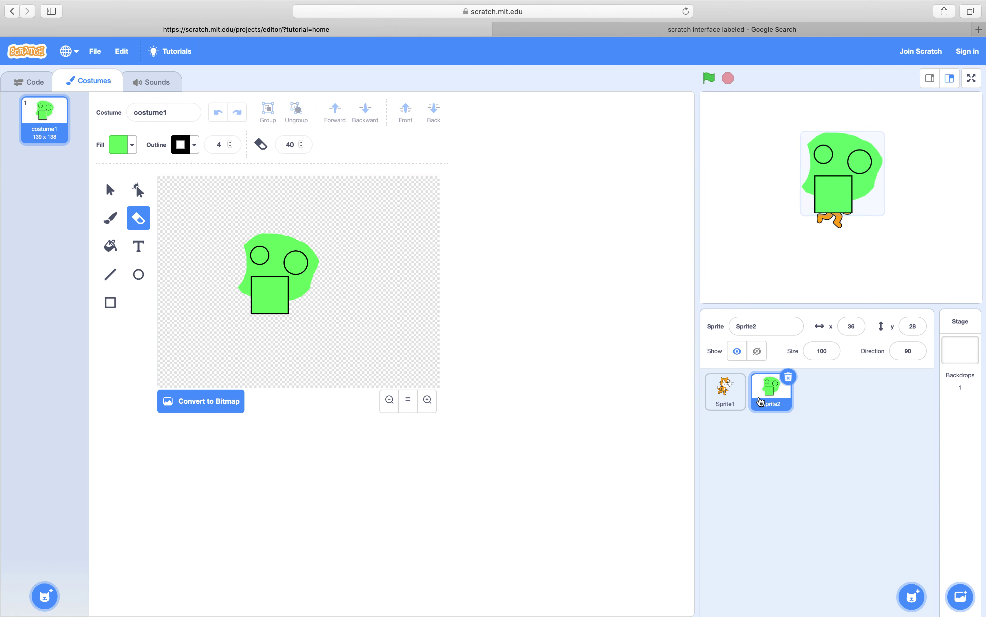